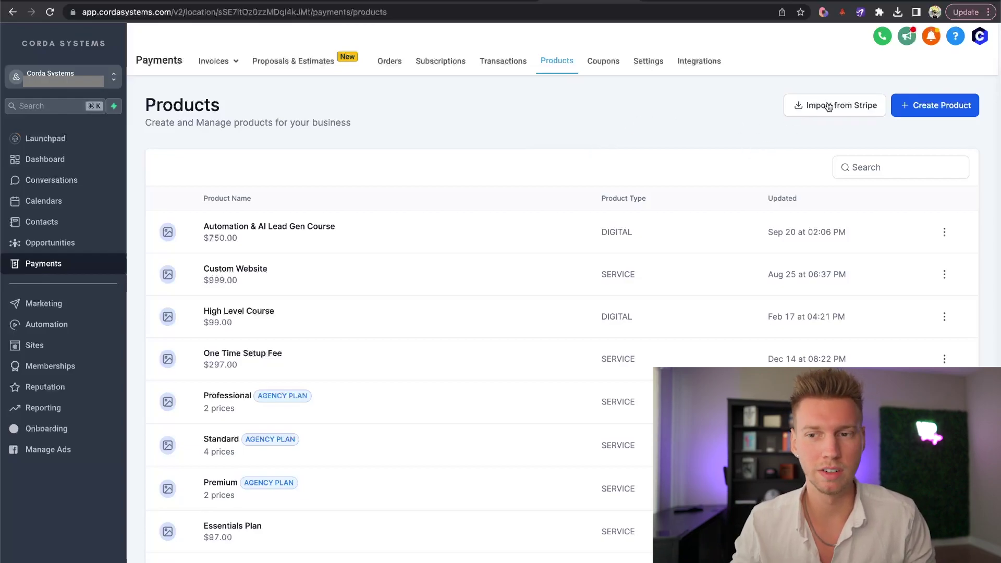
# Open Import from Stripe, browse the Stripe prices without choosing one, and return to Products.
pyautogui.click(818, 108)
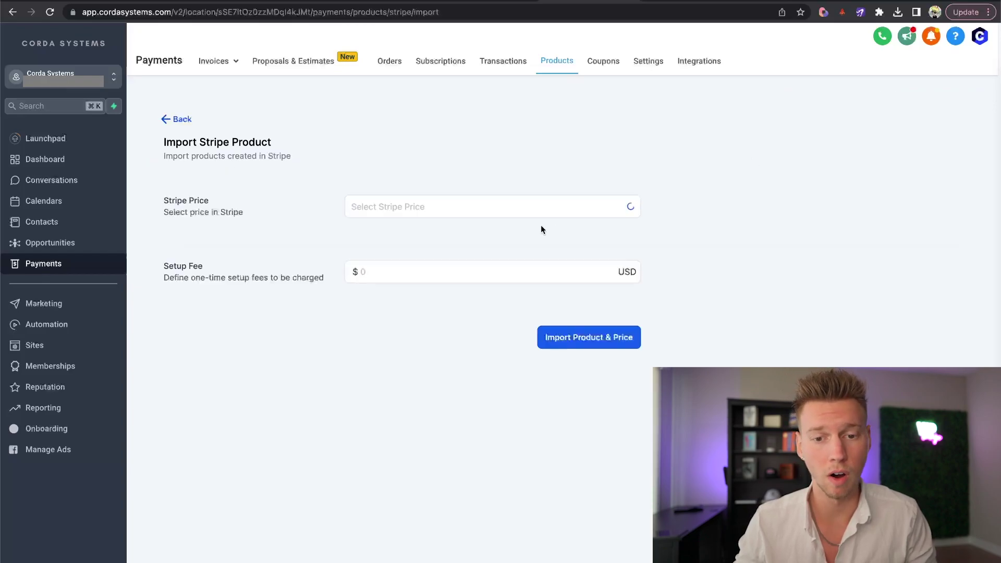
pyautogui.click(558, 213)
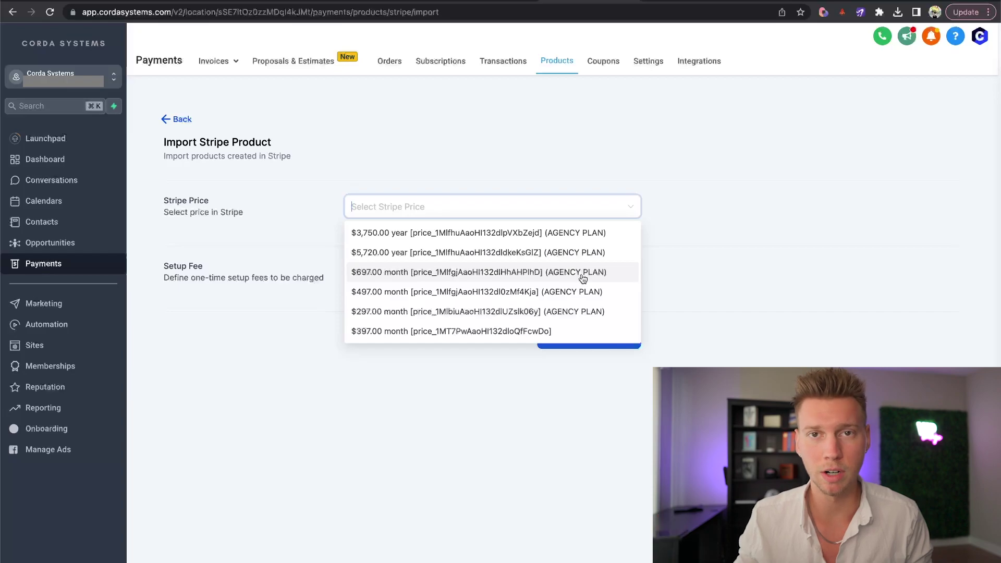
pyautogui.click(696, 246)
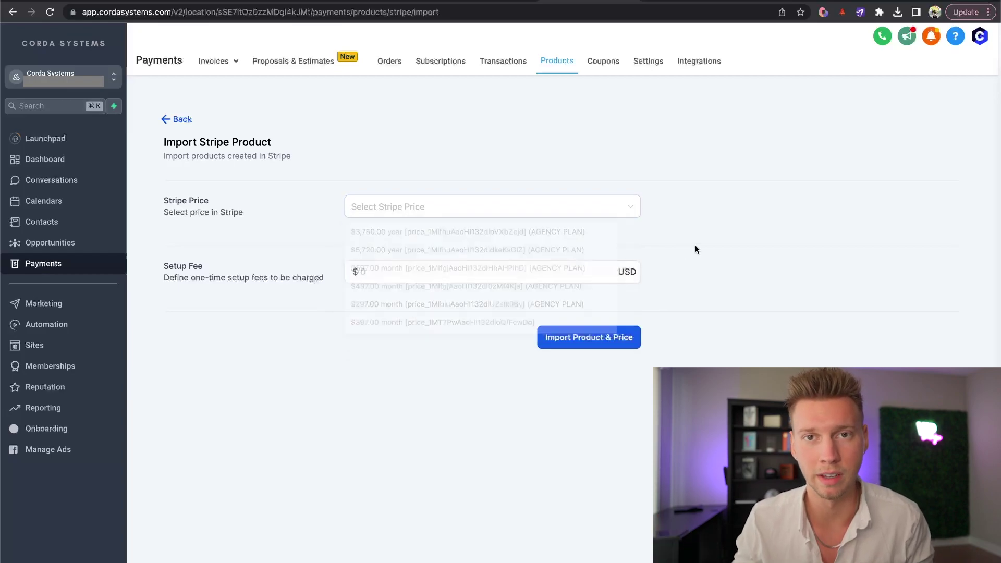
pyautogui.click(164, 119)
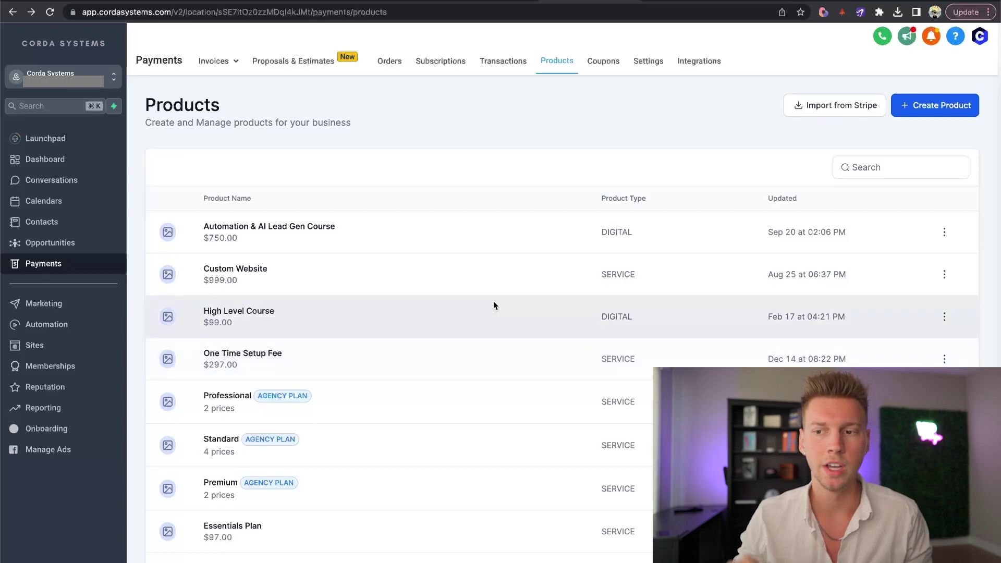
# Start a new product named 'One Time Set Up Test', keeping its type as service.
pyautogui.click(933, 114)
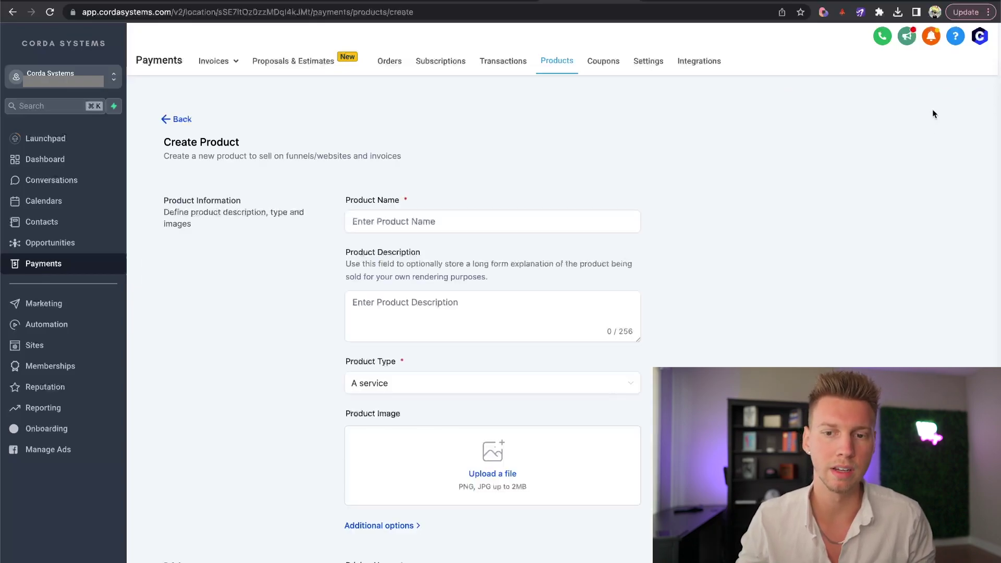
pyautogui.click(521, 223)
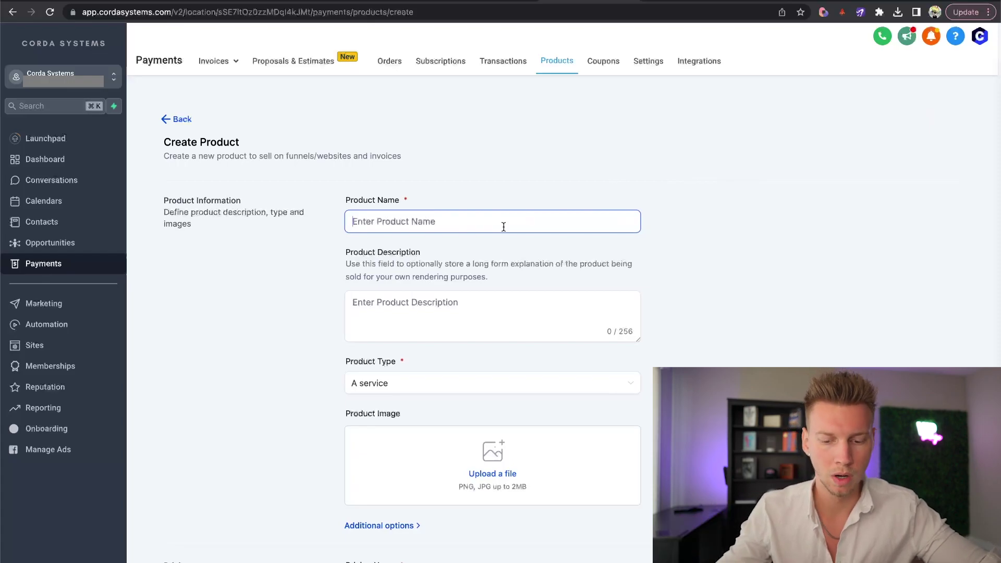
pyautogui.write('One Time S')
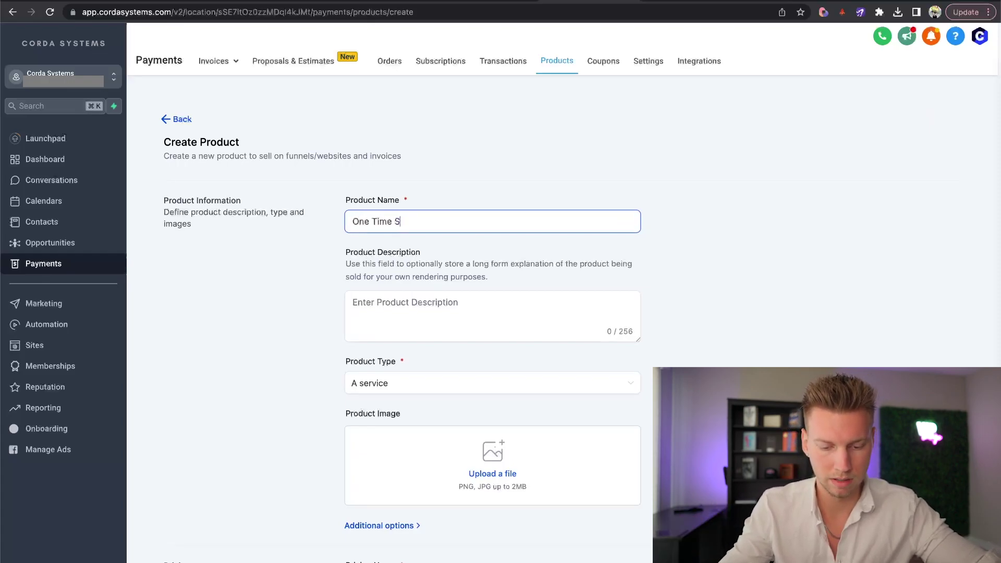
pyautogui.write('et Up Test')
pyautogui.click(367, 384)
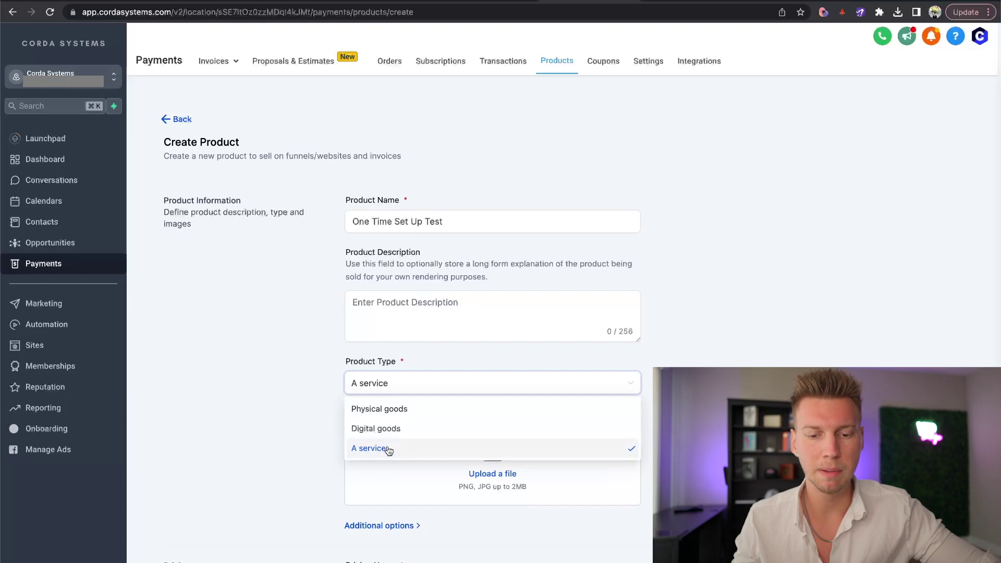
pyautogui.click(360, 330)
# Copy the product name into Pricing Name, set a one-time amount of 300, and create it.
pyautogui.scroll(-2, 347, 334)
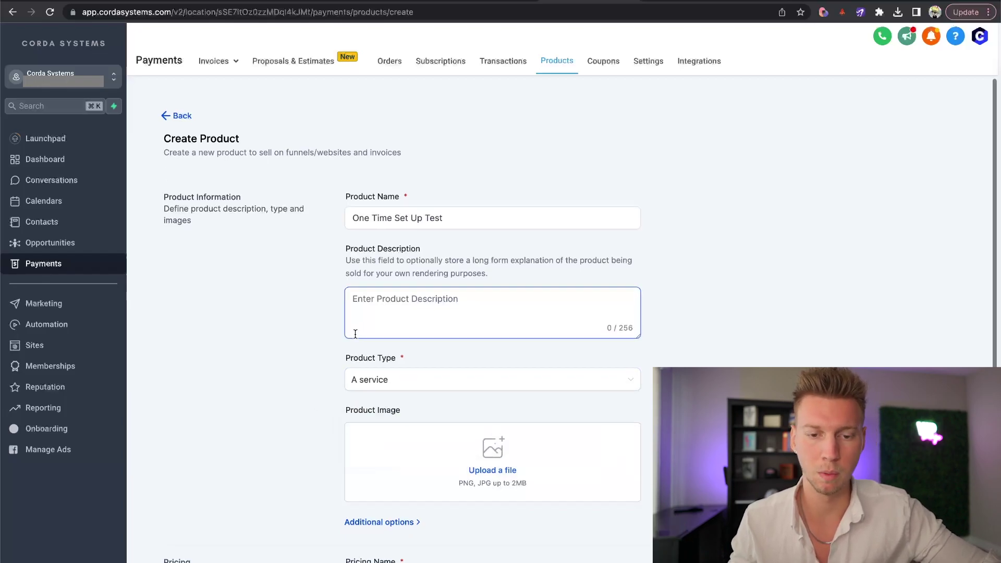
pyautogui.scroll(-2, 343, 335)
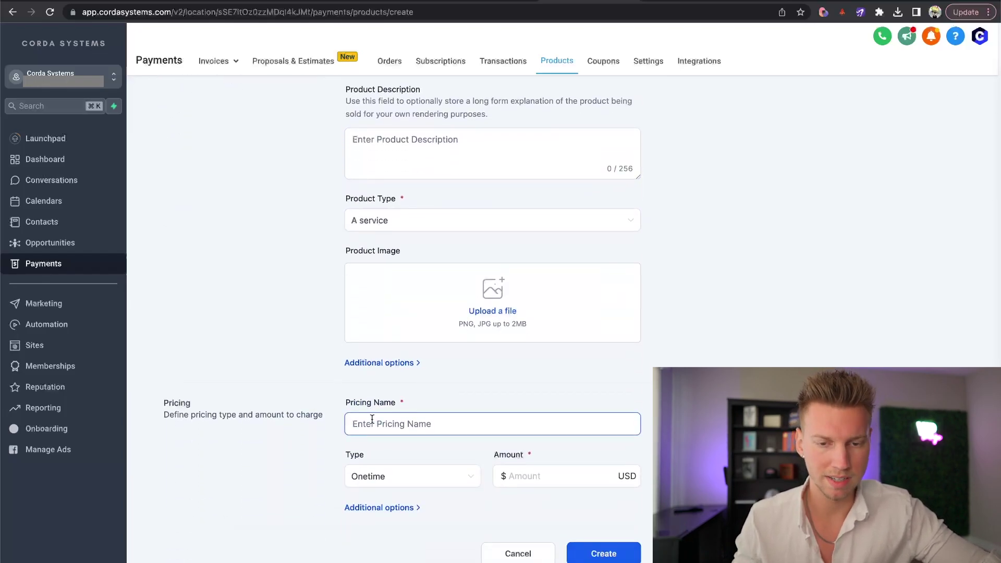
pyautogui.scroll(4, 355, 423)
pyautogui.click(392, 221)
pyautogui.tripleClick(392, 221)
pyautogui.hotkey('ctrl', 'c')
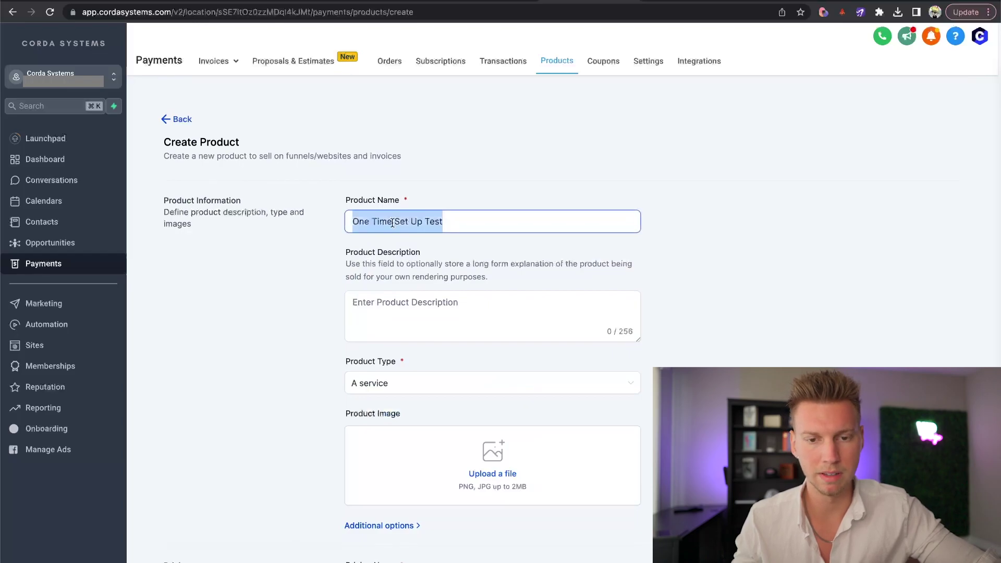
pyautogui.scroll(-3, 390, 301)
pyautogui.click(386, 423)
pyautogui.hotkey('ctrl', 'v')
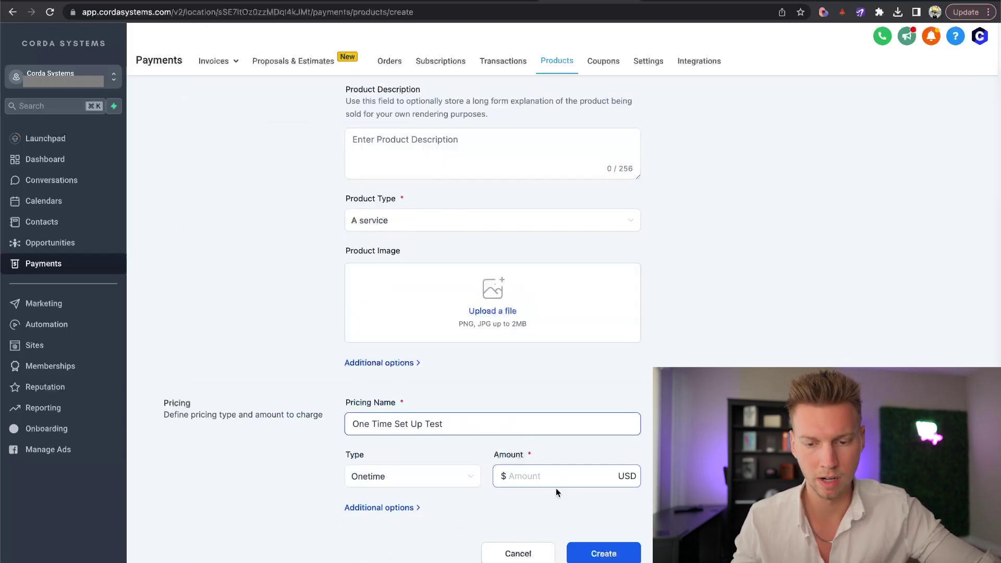
pyautogui.click(545, 472)
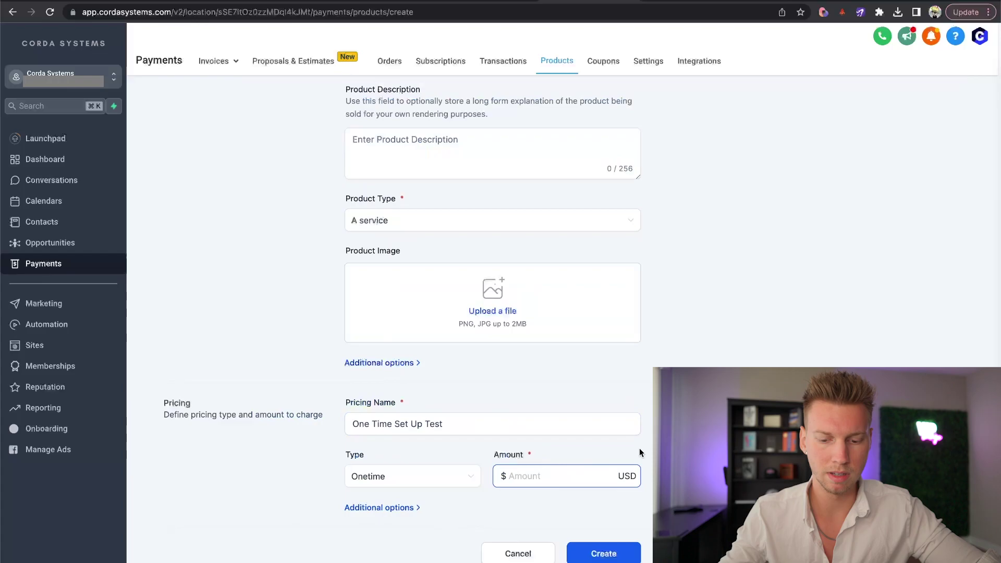
pyautogui.write('300')
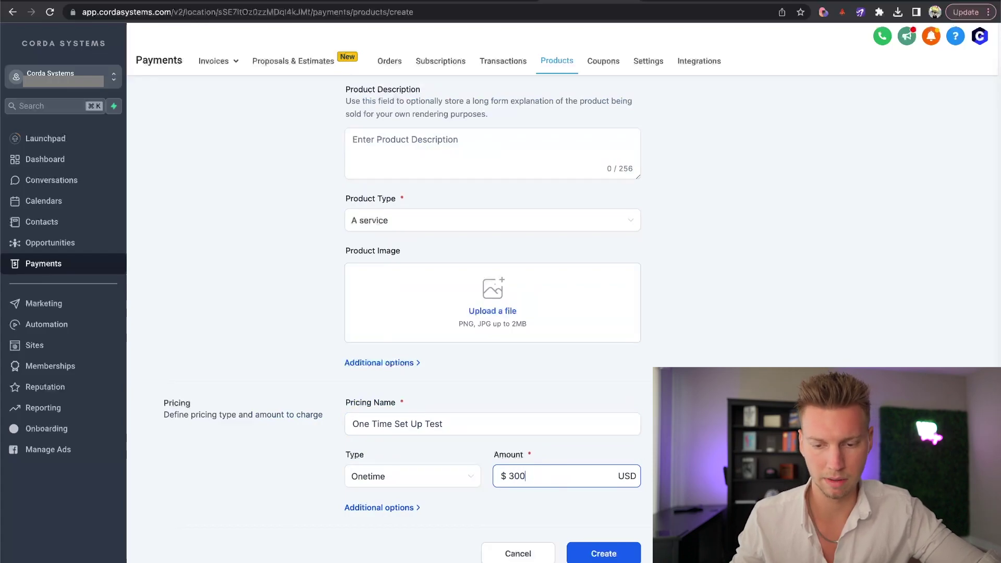
pyautogui.press('Tab')
pyautogui.click(612, 552)
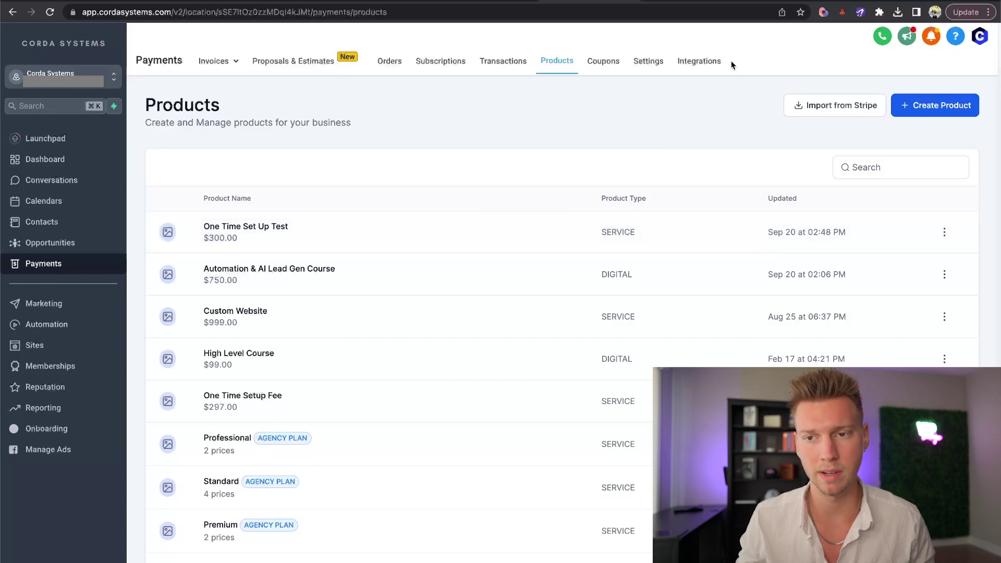
# Add a $300 one-time price to the Stripe product One Time Set Up Test and save.
pyautogui.hotkey('ctrl', 'Tab')
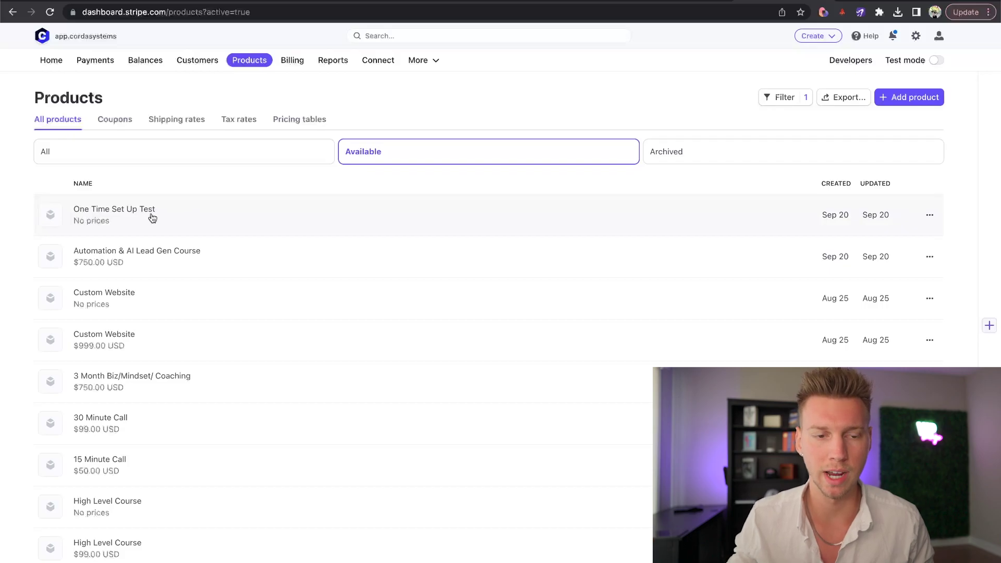
pyautogui.click(314, 220)
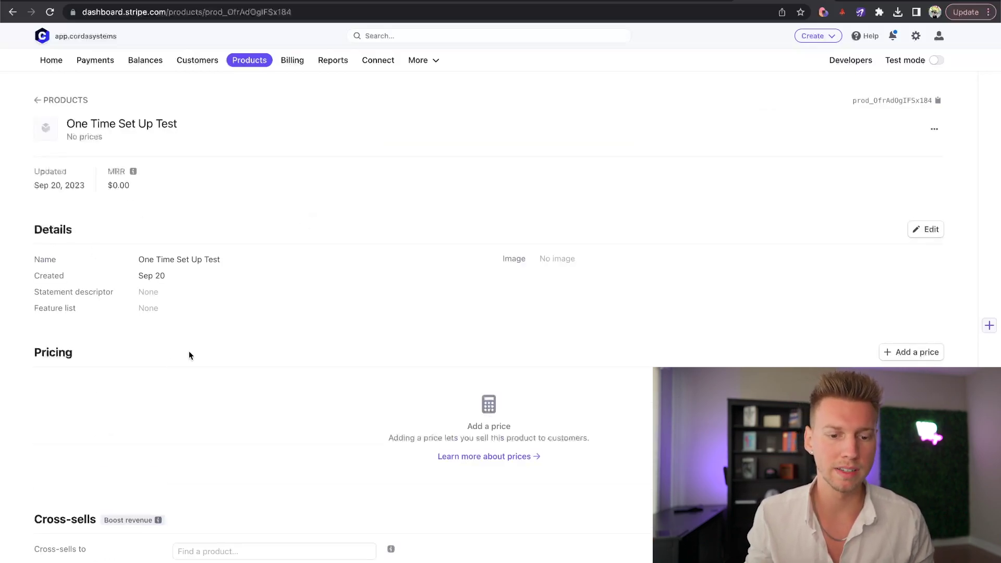
pyautogui.click(927, 231)
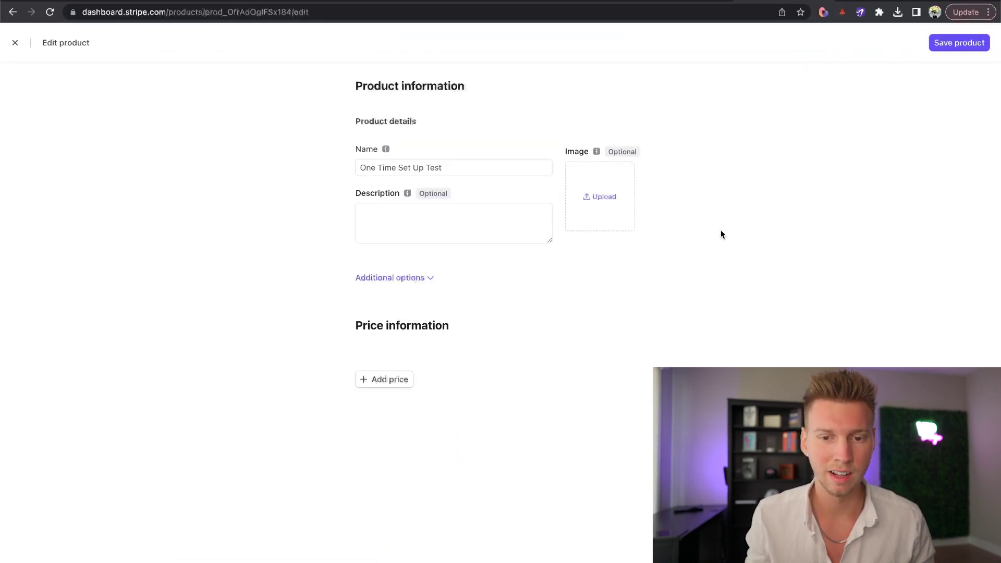
pyautogui.click(384, 379)
pyautogui.click(406, 448)
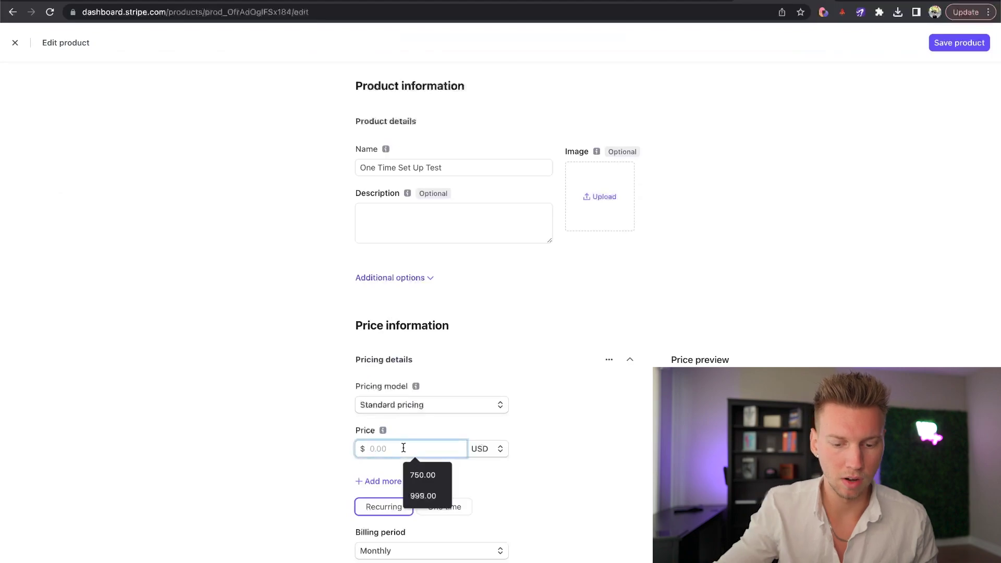
pyautogui.write('300')
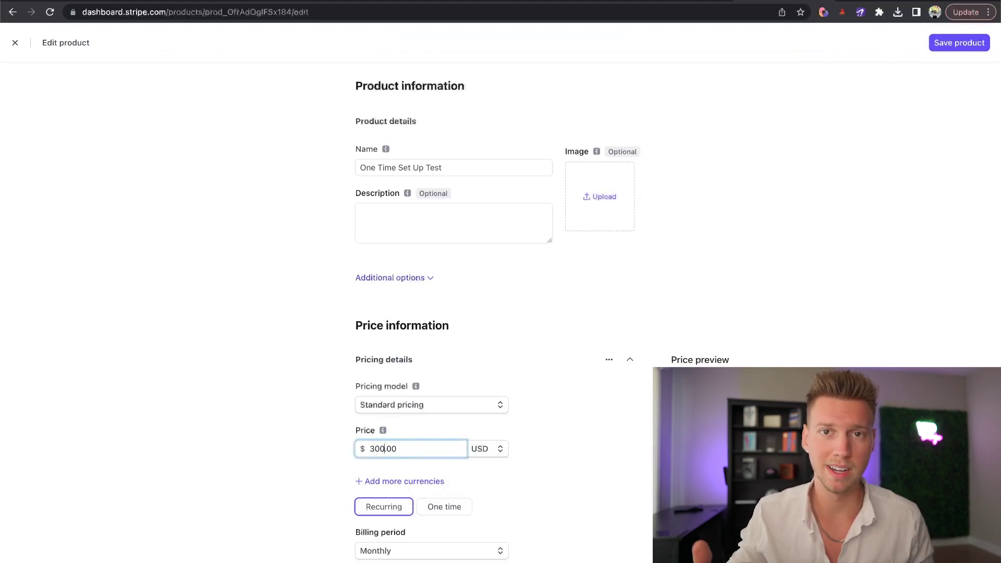
pyautogui.click(445, 513)
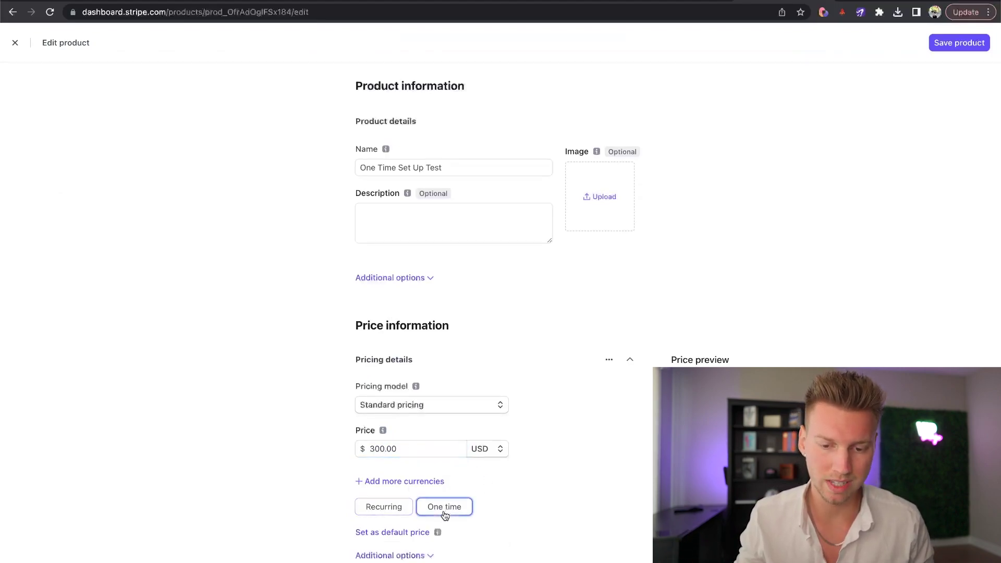
pyautogui.click(960, 43)
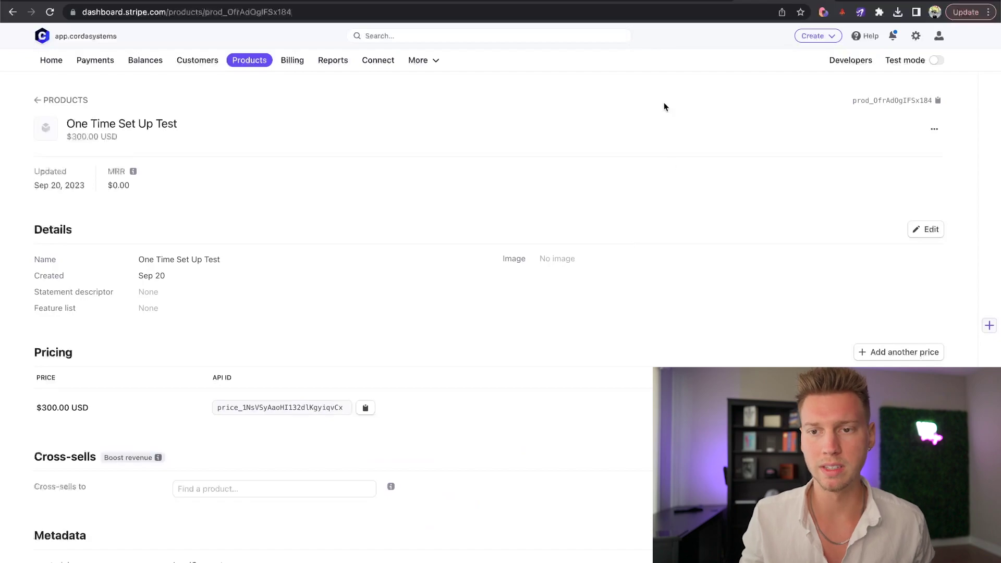
# Check the Corda Products tab, then start a Stripe payment link for the $300 price and back out.
pyautogui.click(607, 2)
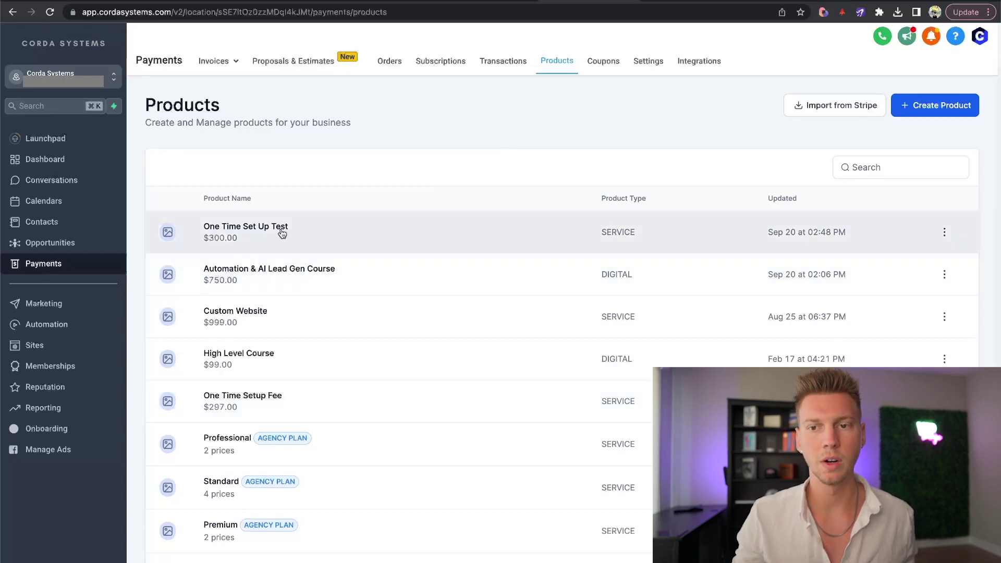
pyautogui.click(740, 5)
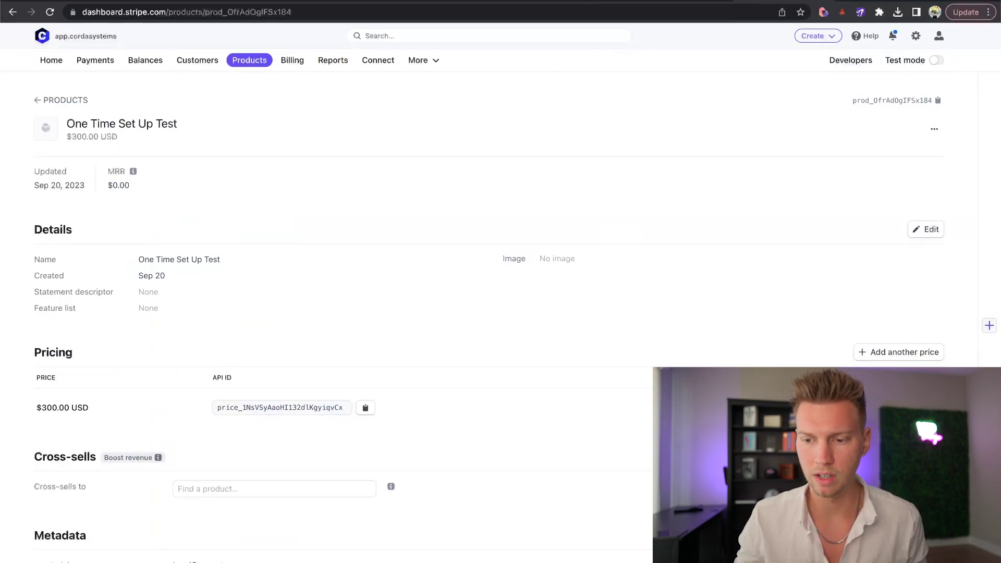
pyautogui.click(933, 407)
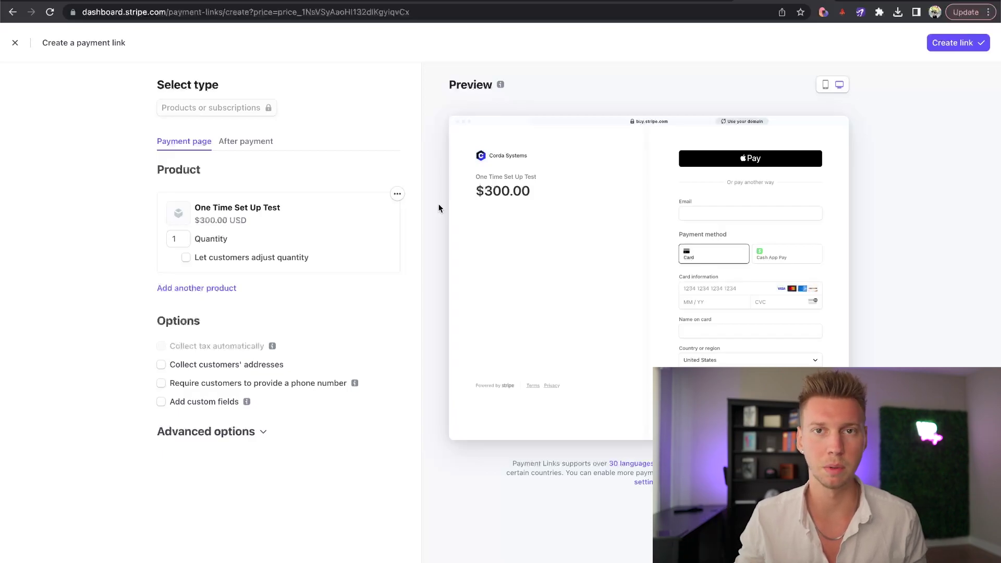
pyautogui.hotkey('alt', 'Left')
# Begin a new Stripe product named Testing Recurring Product.
pyautogui.click(42, 101)
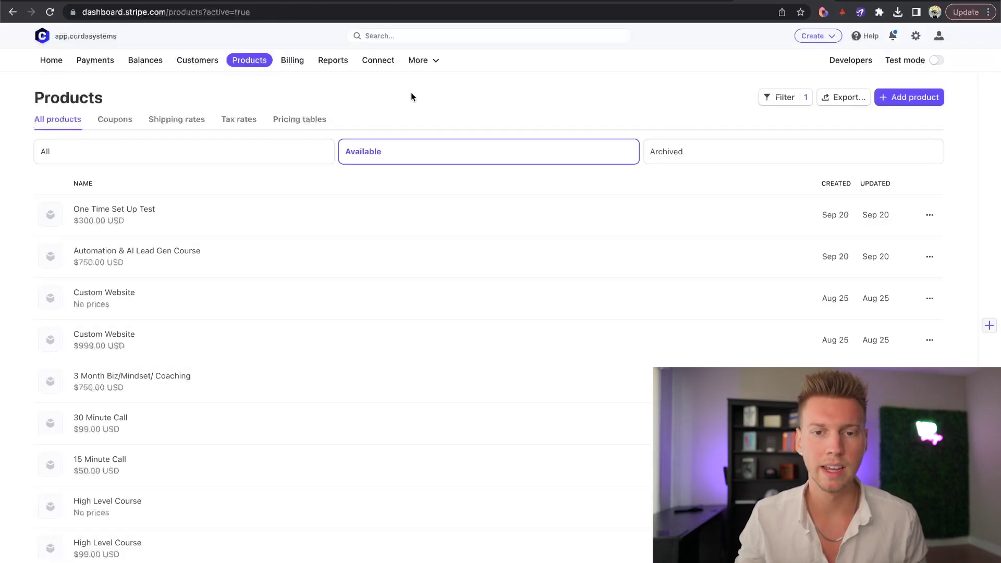
pyautogui.click(885, 99)
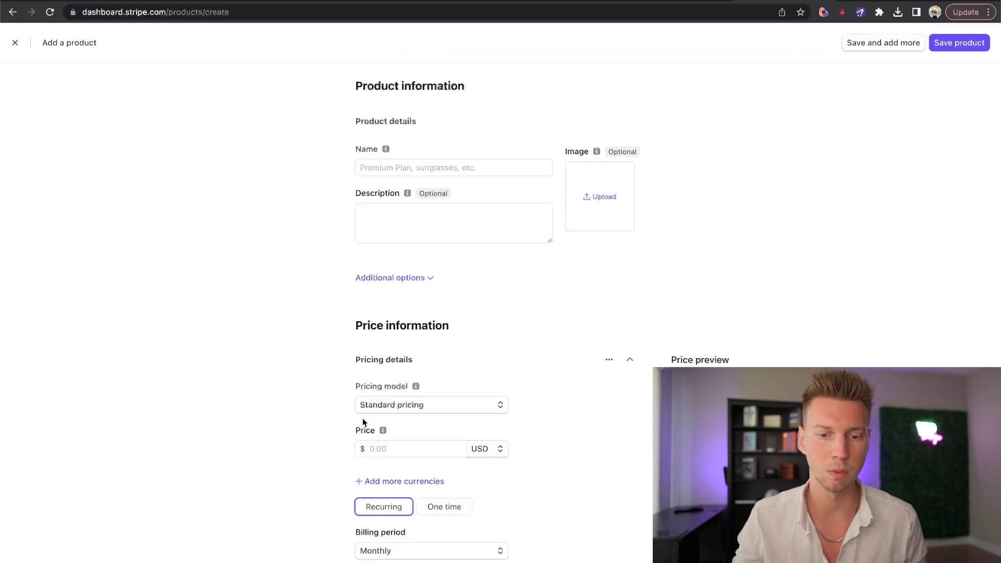
pyautogui.scroll(-2, 362, 415)
pyautogui.scroll(2, 406, 189)
pyautogui.write('Tes')
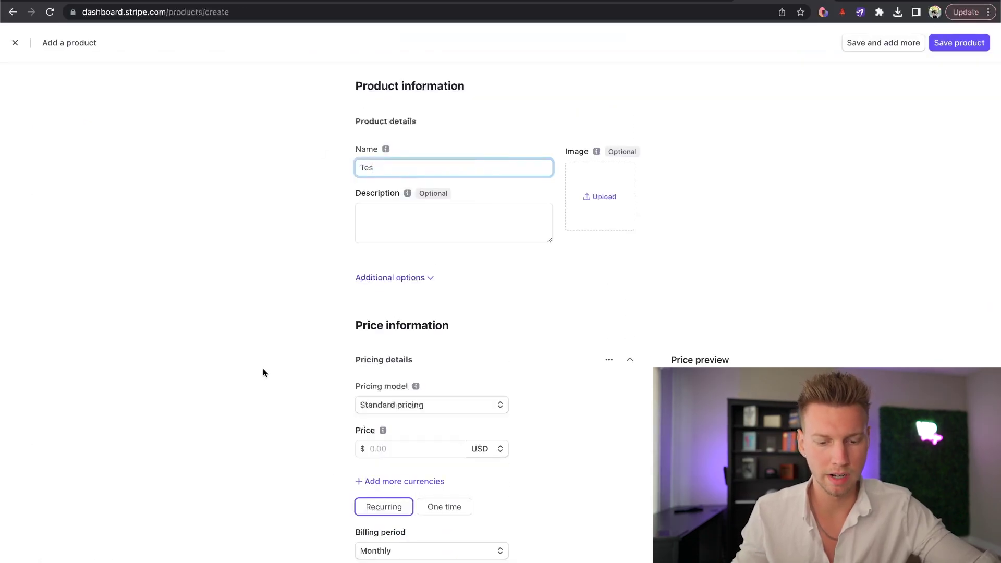
pyautogui.write('ting Recurring')
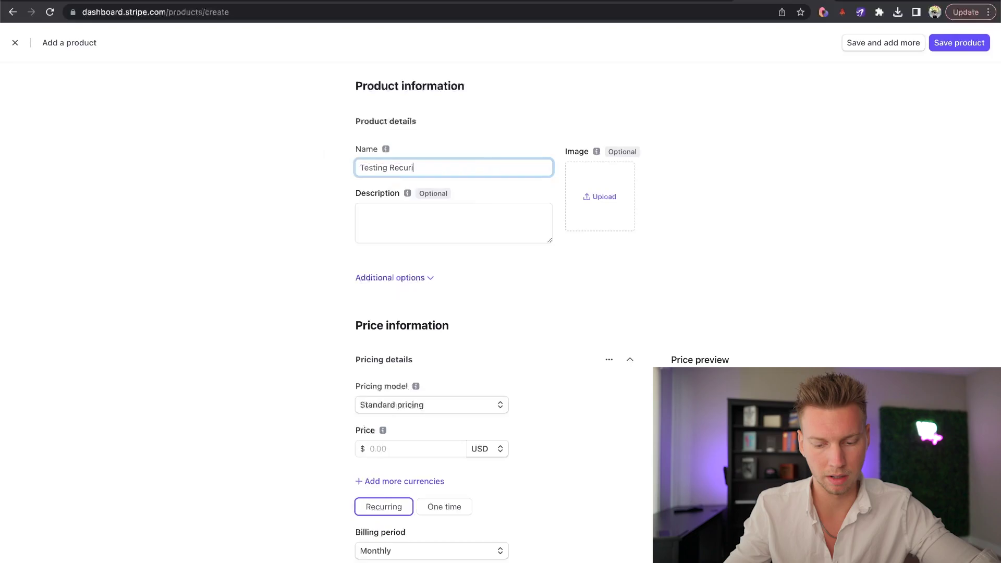
# Give it a weekly billing period with a 15.00 price and save the product.
pyautogui.scroll(-3, 399, 421)
pyautogui.click(398, 421)
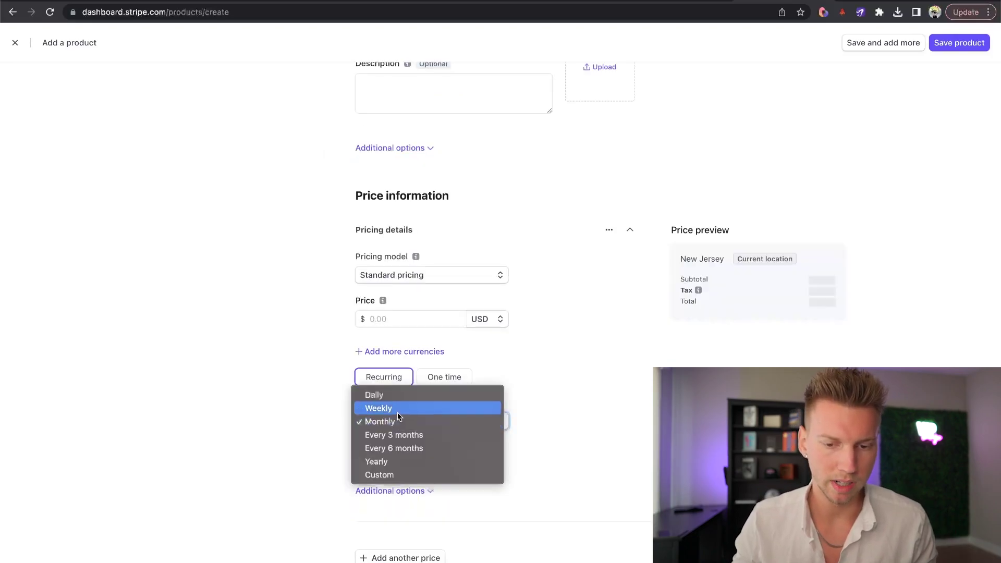
pyautogui.click(397, 410)
pyautogui.click(398, 320)
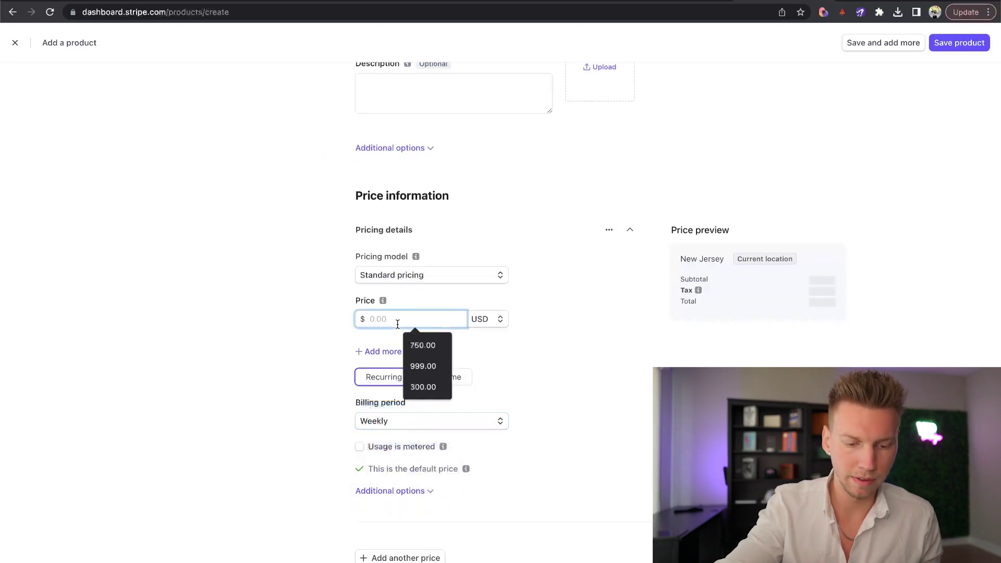
pyautogui.write('15.00')
pyautogui.click(563, 365)
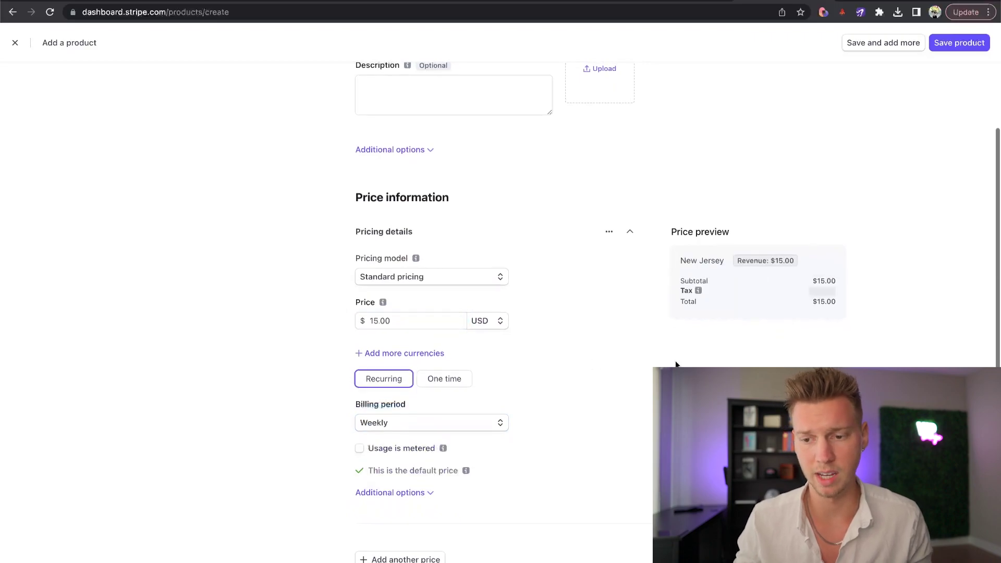
pyautogui.scroll(3, 675, 364)
pyautogui.click(956, 44)
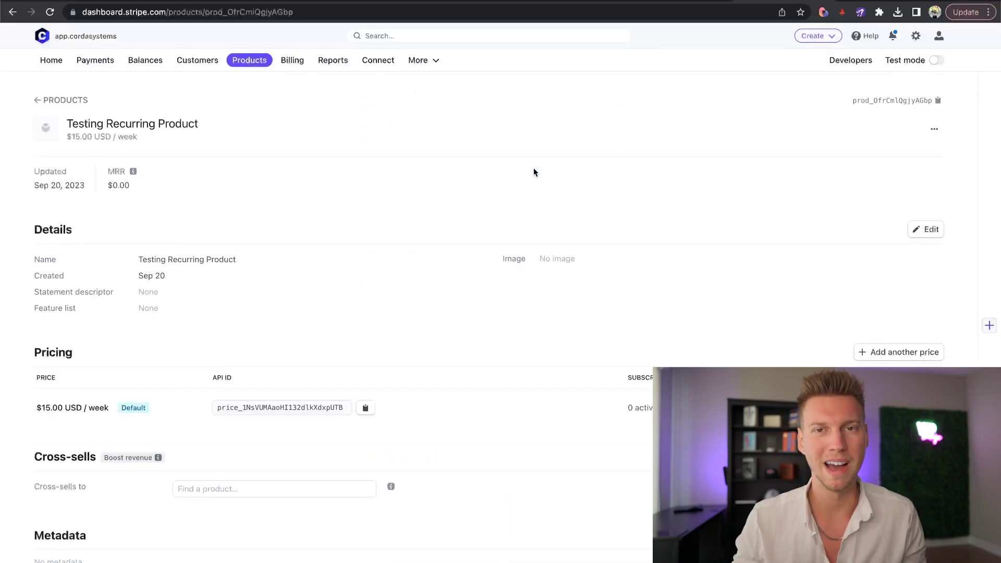
# Reload GoHighLevel Products and import the $15.00 weekly Stripe price with its product.
pyautogui.click(617, 1)
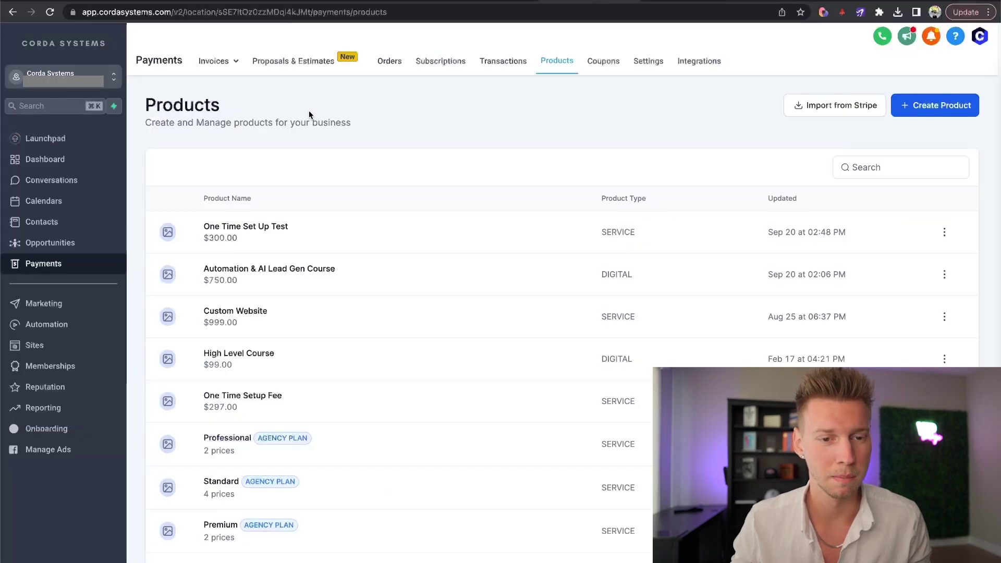
pyautogui.click(50, 12)
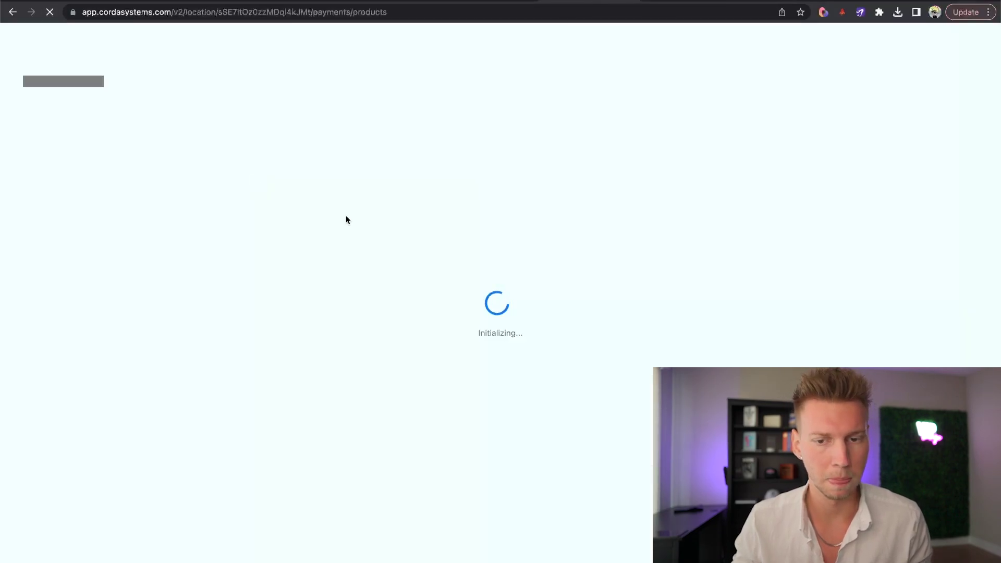
pyautogui.click(831, 110)
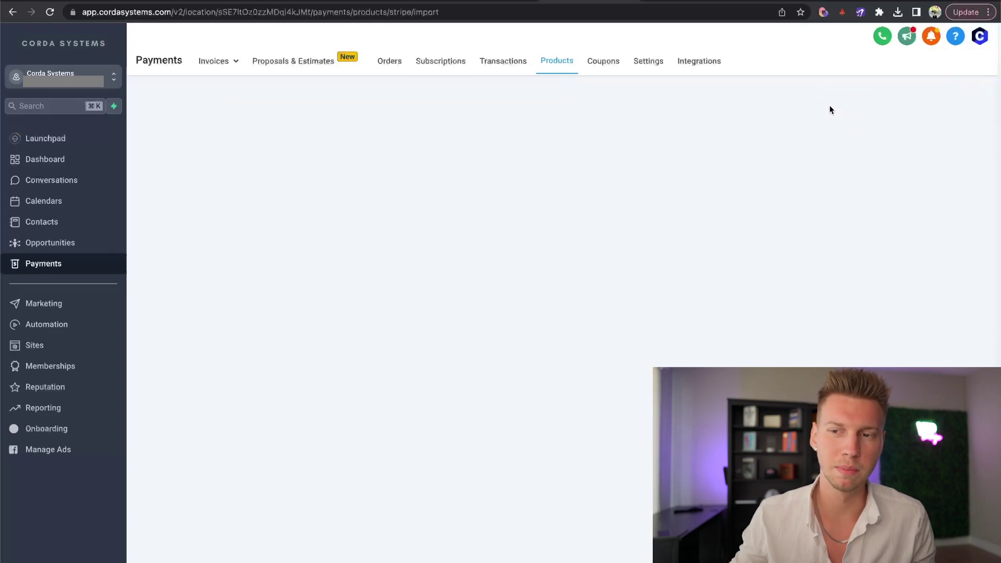
pyautogui.click(576, 213)
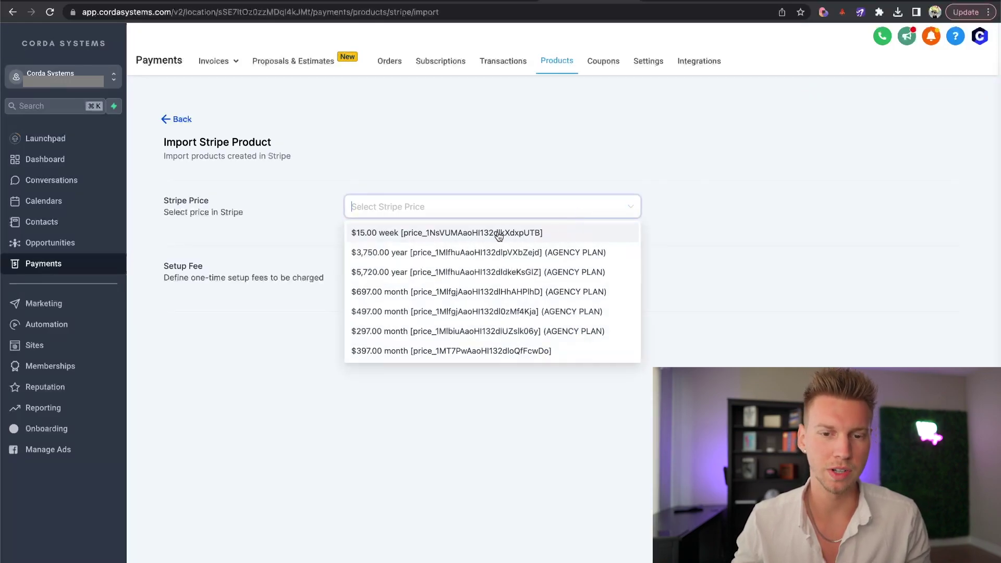
pyautogui.click(464, 234)
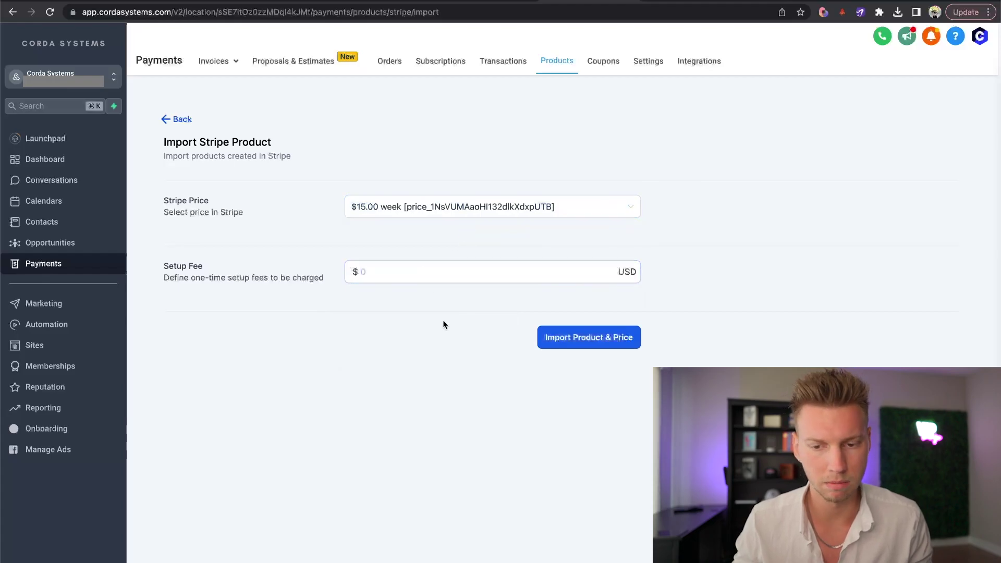
pyautogui.click(584, 344)
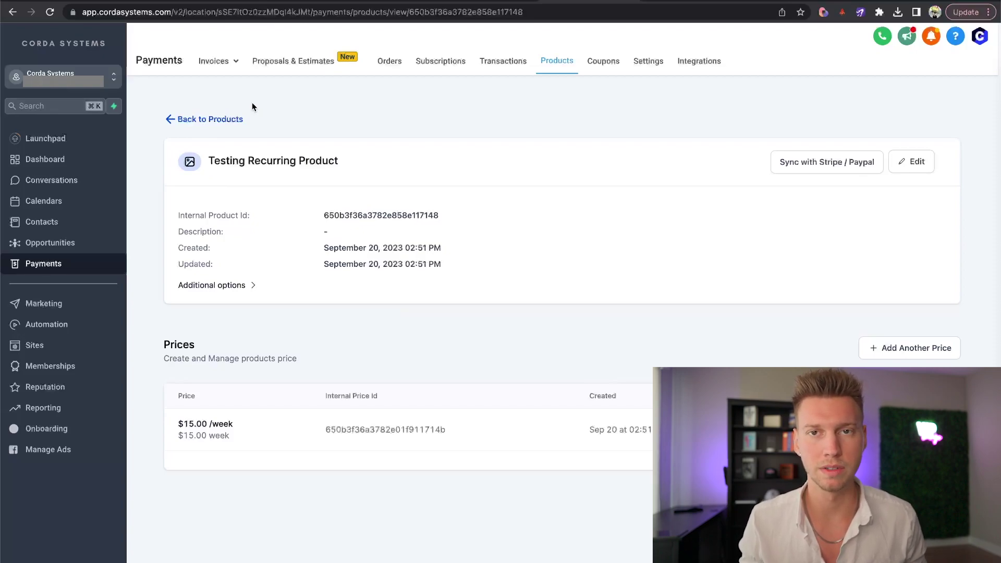
# Reopen the Import from Stripe page, then go back to the Products list.
pyautogui.click(221, 120)
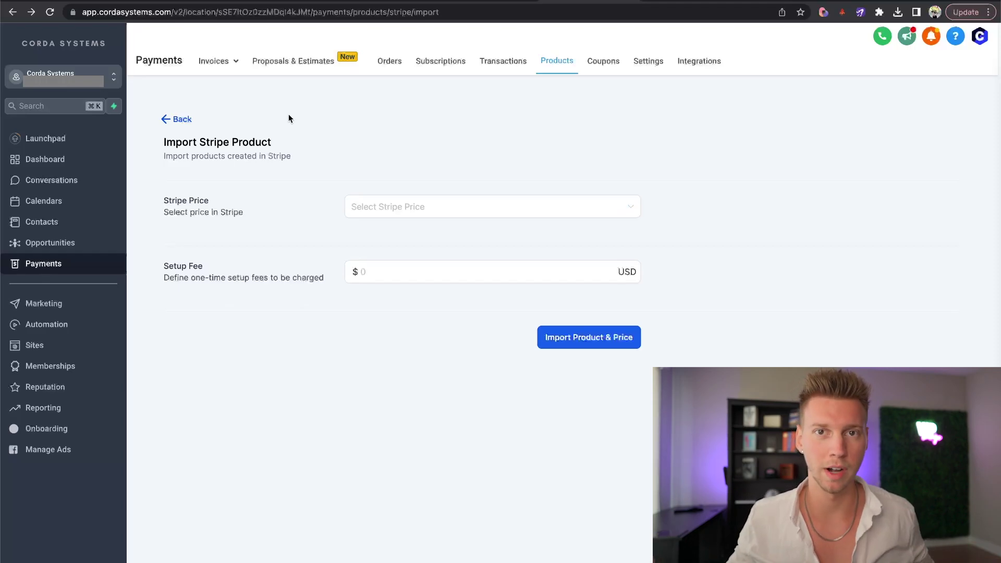
pyautogui.click(179, 119)
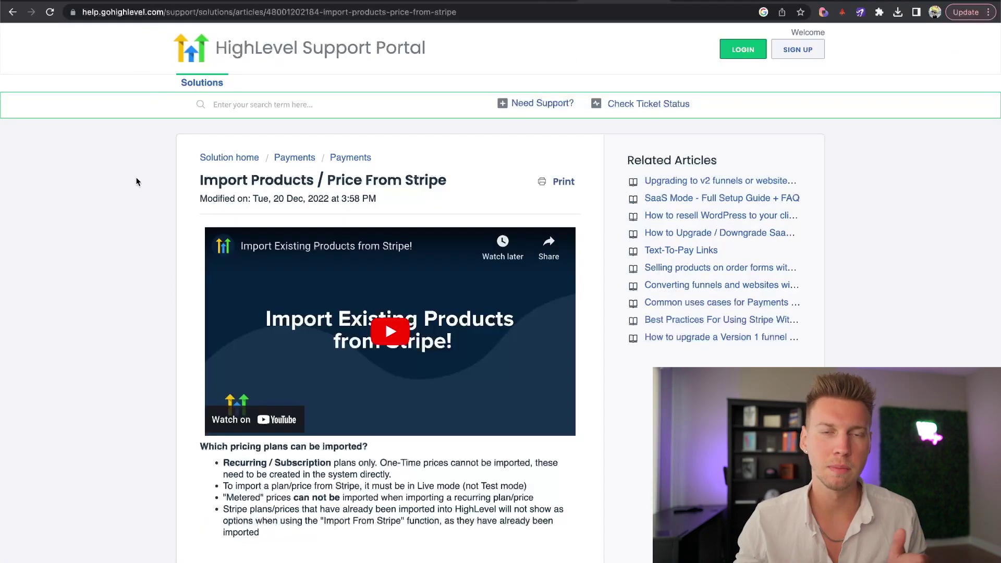
# Read the article's 'Which pricing plans can be imported?' section.
pyautogui.press('super+l')
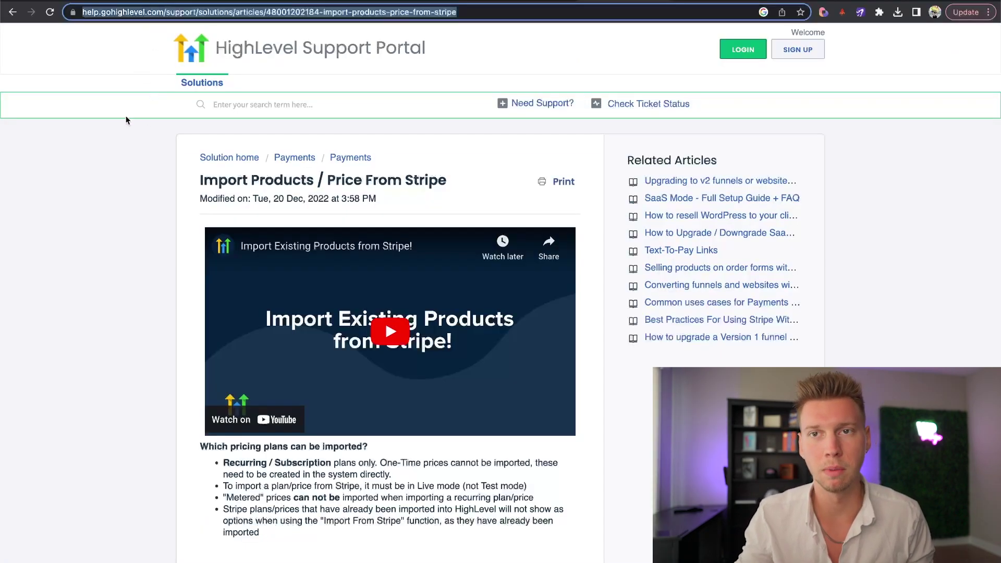
pyautogui.click(131, 202)
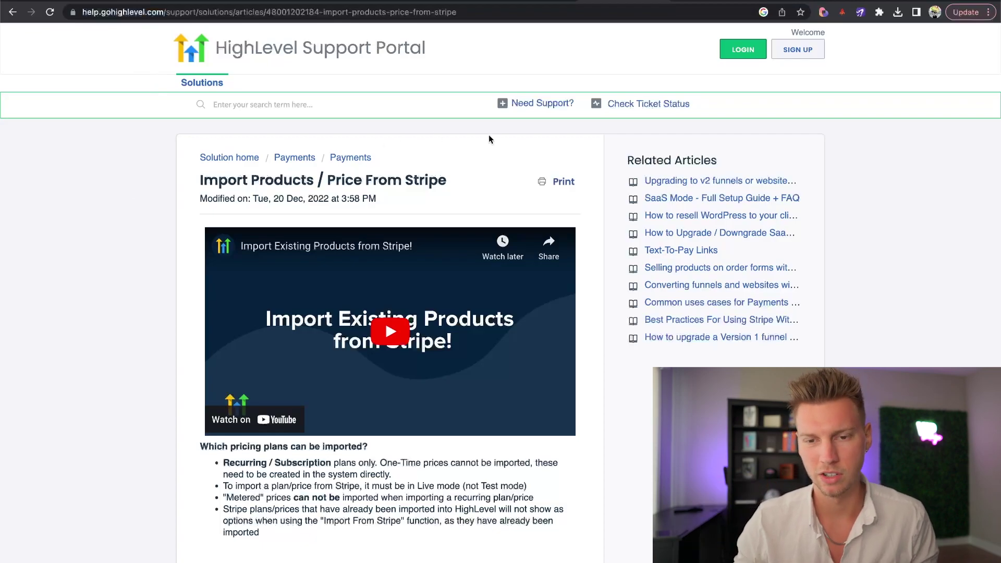
pyautogui.scroll(-3, 605, 204)
pyautogui.scroll(3, 604, 205)
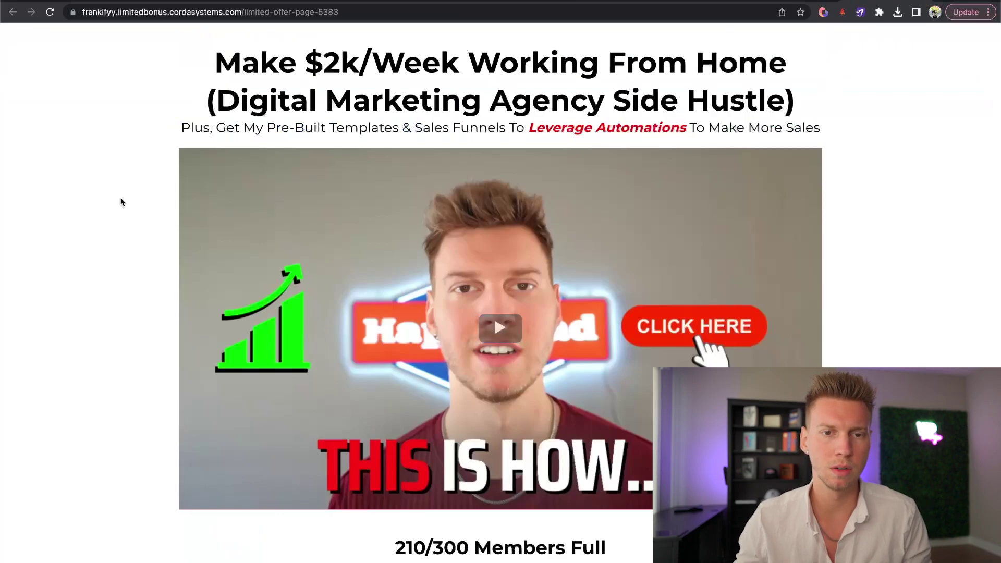
pyautogui.scroll(-10, 121, 202)
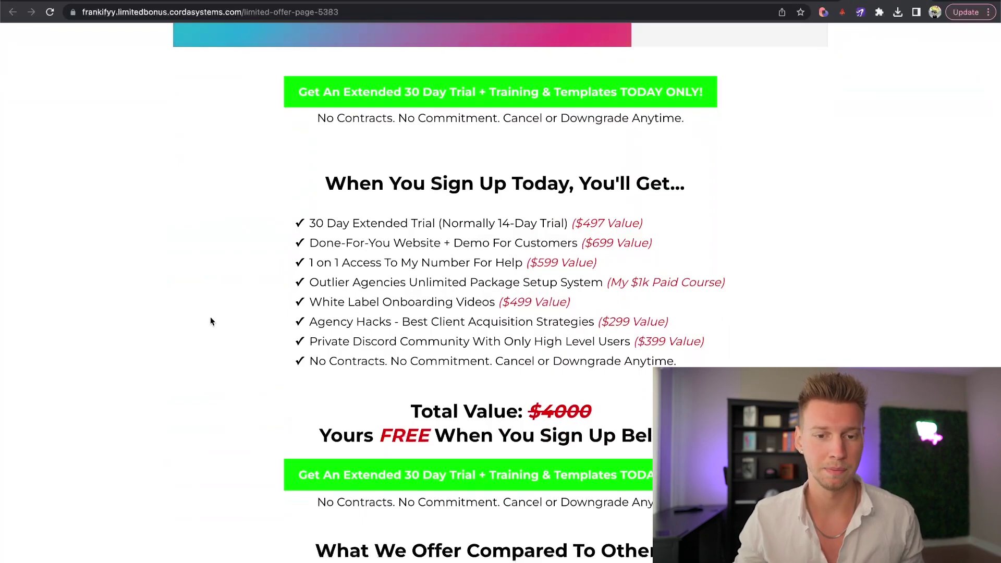
pyautogui.moveTo(370, 224); pyautogui.dragTo(325, 226)
pyautogui.click(254, 221)
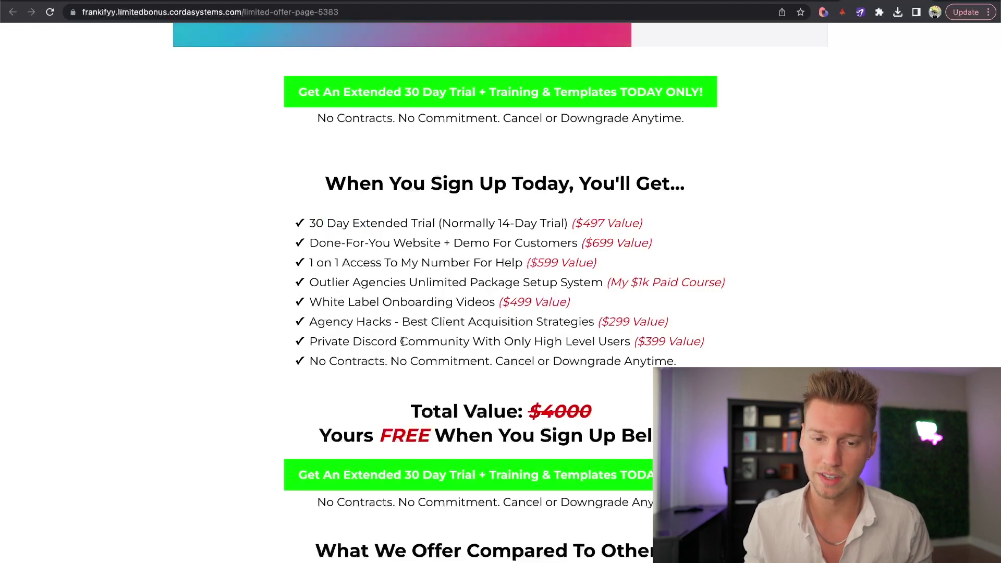
pyautogui.scroll(-4, 231, 348)
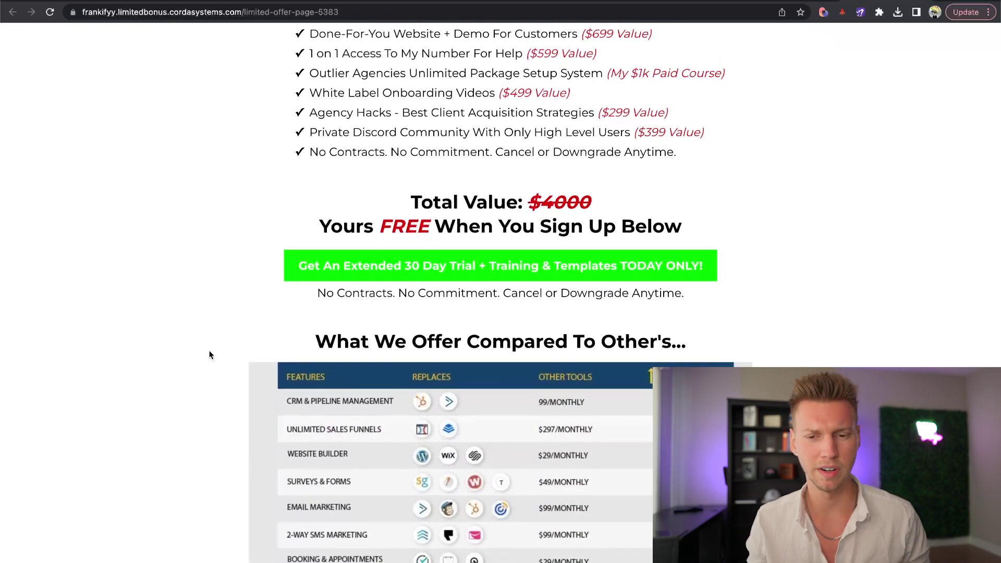
pyautogui.scroll(-5, 211, 354)
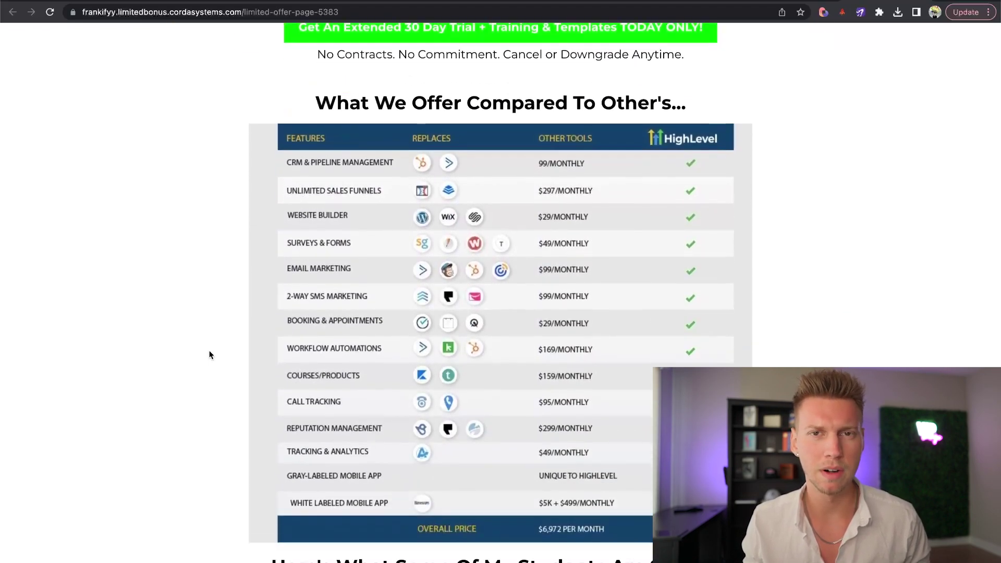
pyautogui.scroll(-3, 220, 293)
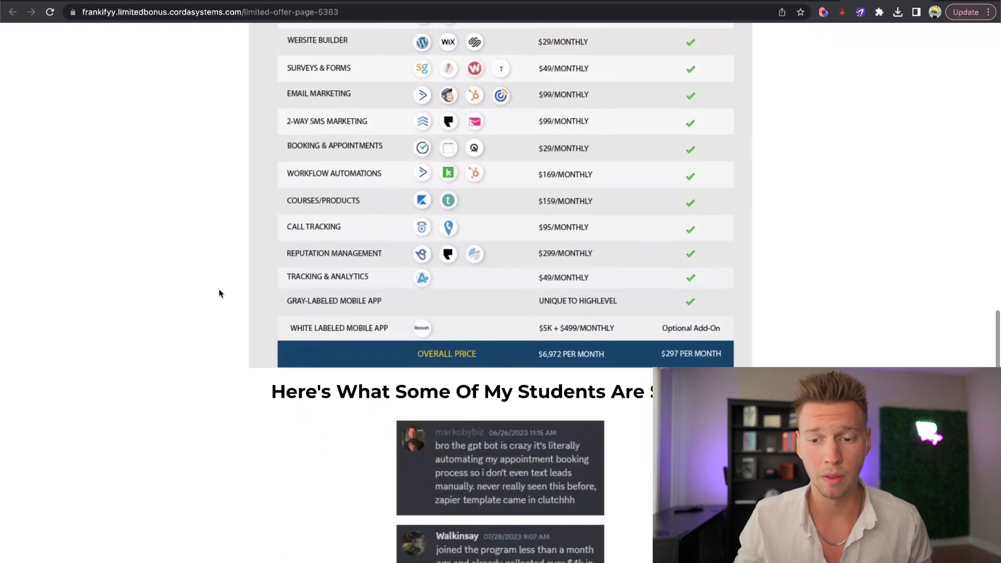
pyautogui.scroll(-4, 220, 294)
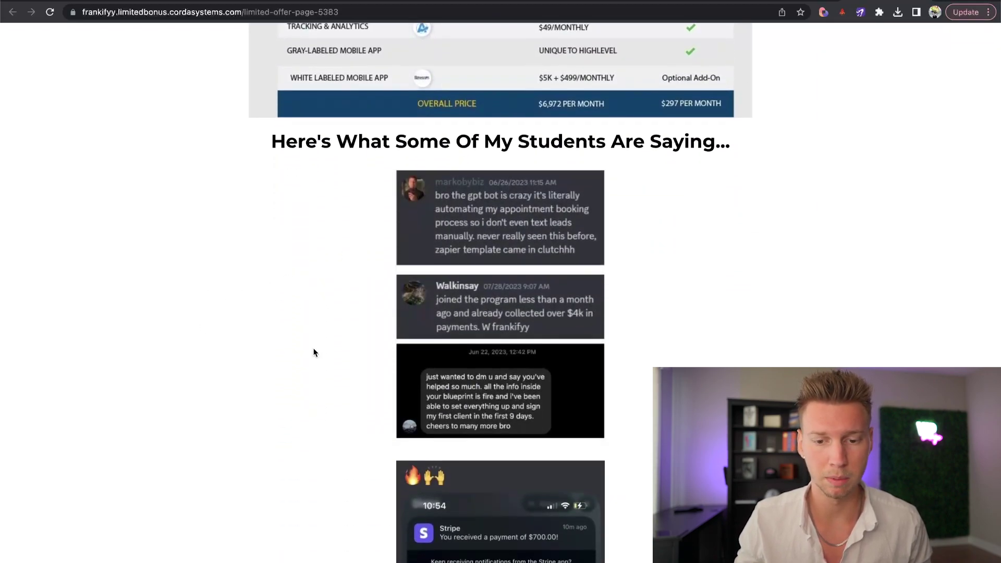
pyautogui.scroll(-7, 314, 353)
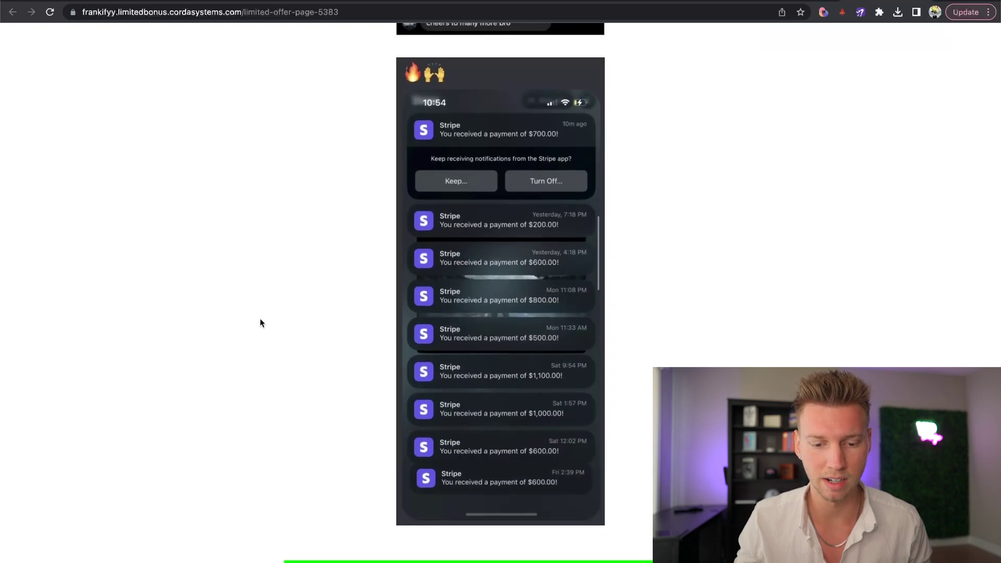
pyautogui.scroll(20, 239, 327)
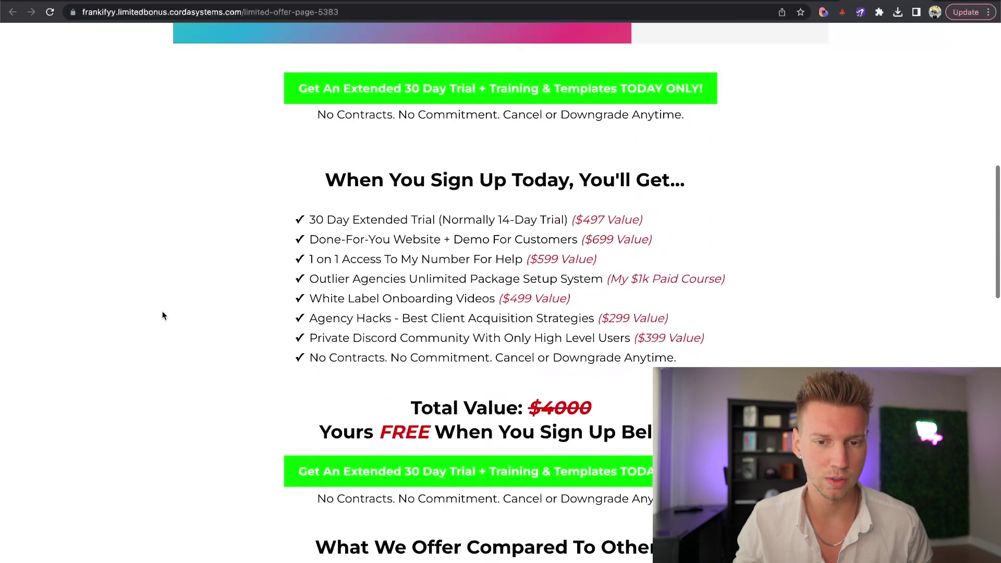
pyautogui.scroll(1, 162, 315)
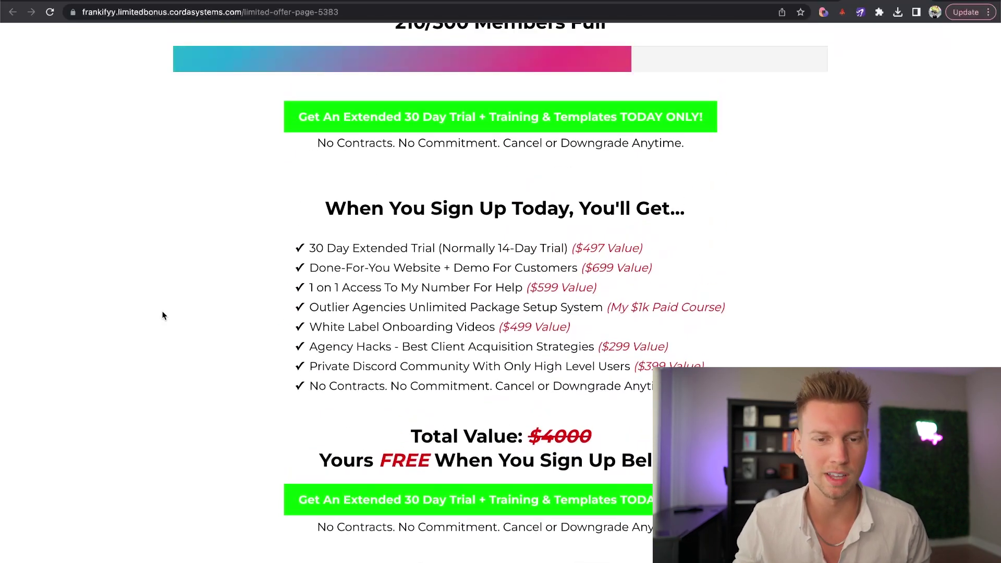
pyautogui.scroll(3, 158, 274)
# Scroll down the funnel page to the cost comparison of other tools.
pyautogui.scroll(5, 212, 218)
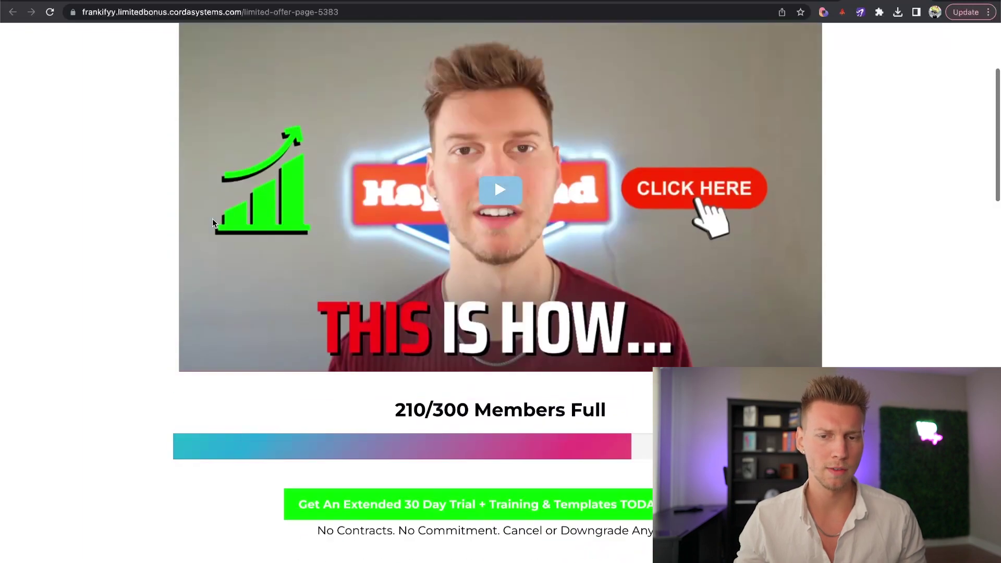
pyautogui.scroll(-10, 145, 406)
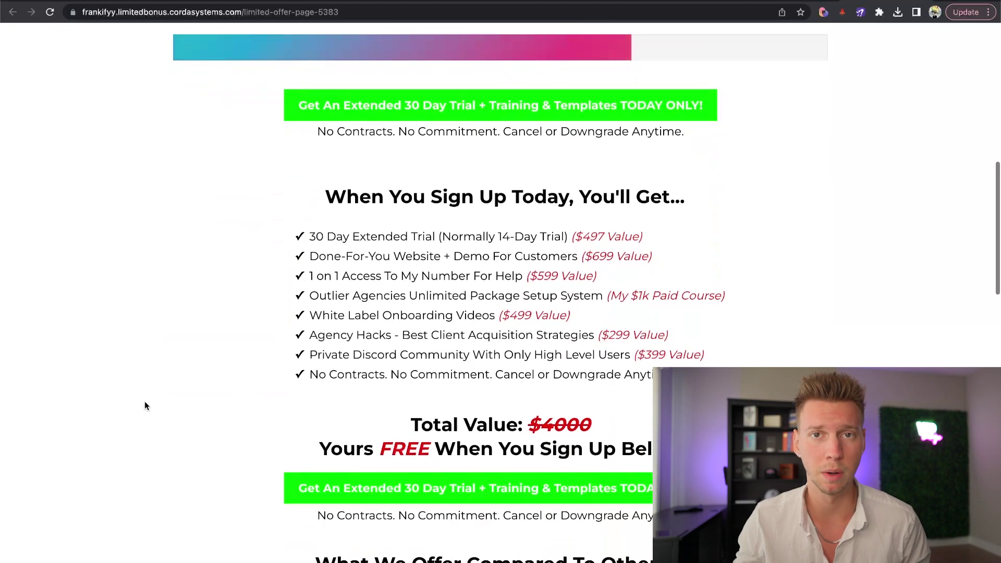
pyautogui.scroll(-1, 145, 406)
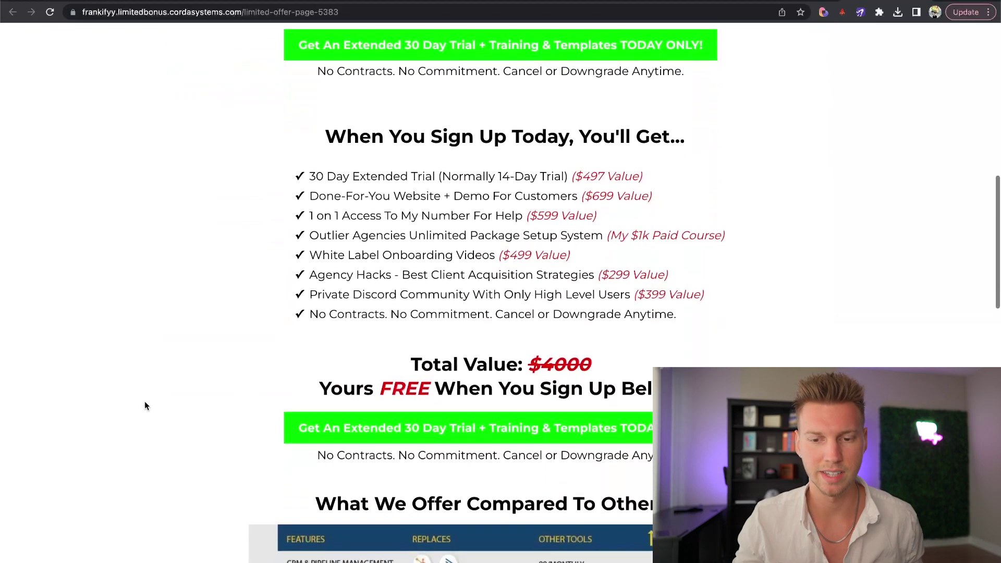
pyautogui.scroll(-3, 163, 310)
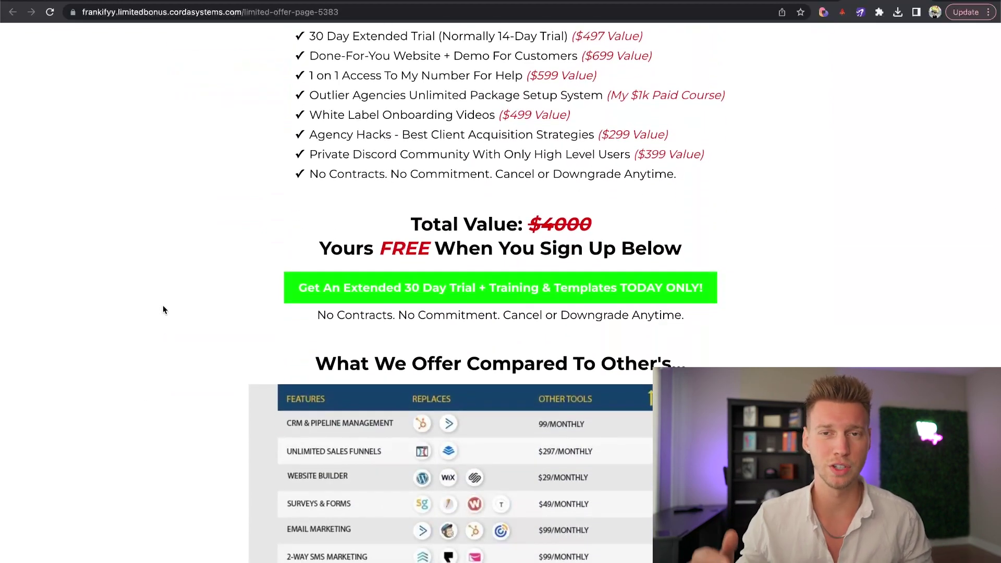